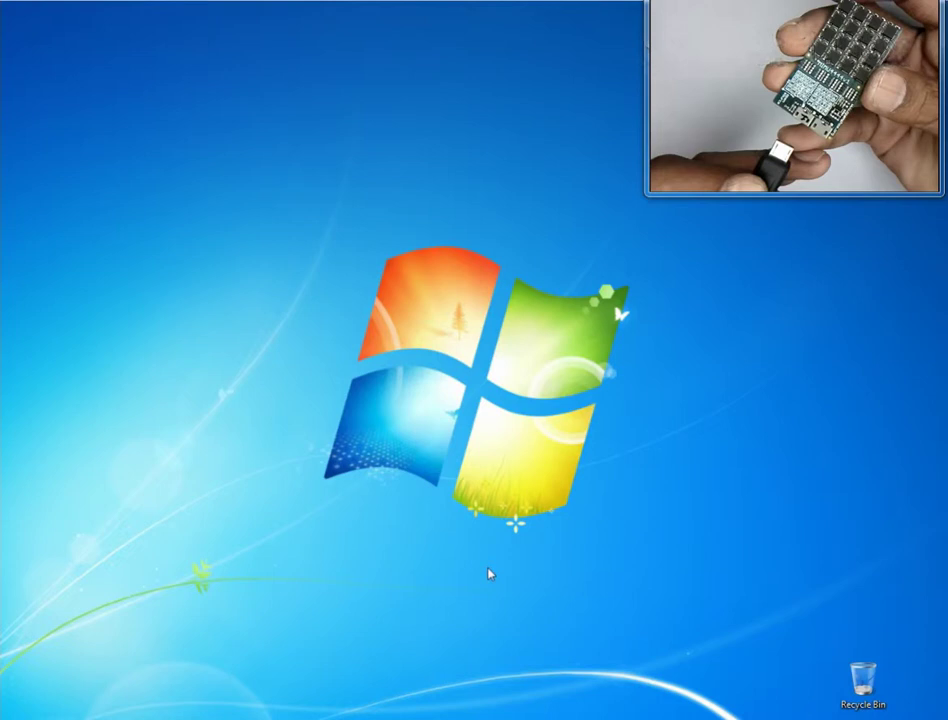
- Open Device Manager and find the COM port assigned to the AVR Communication Device Class under Ports (COM & LPT)
key(super)
text(device ma)
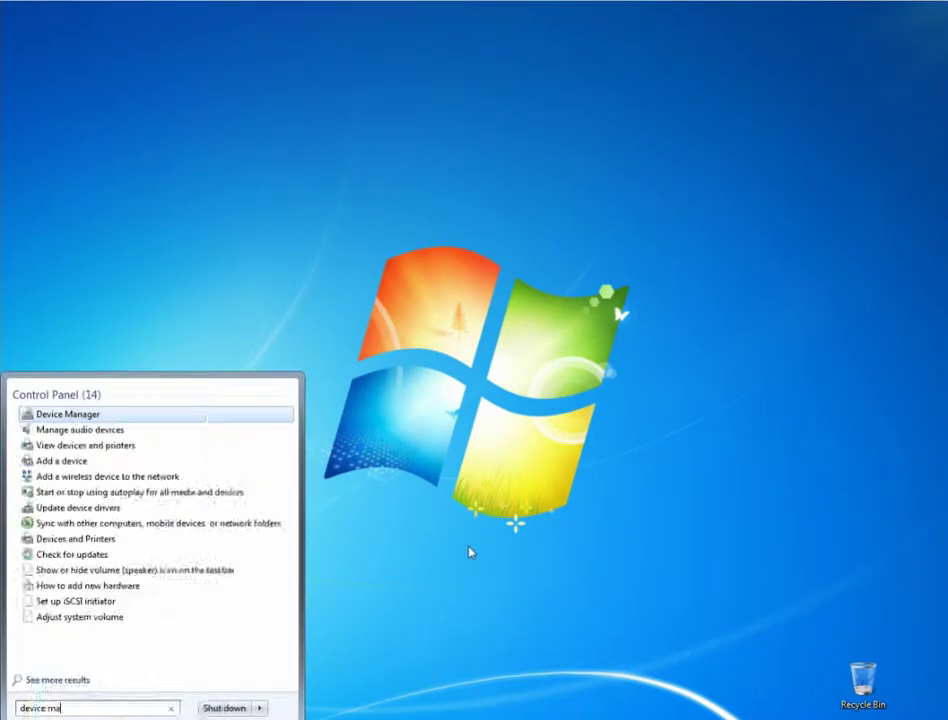
key(Return)
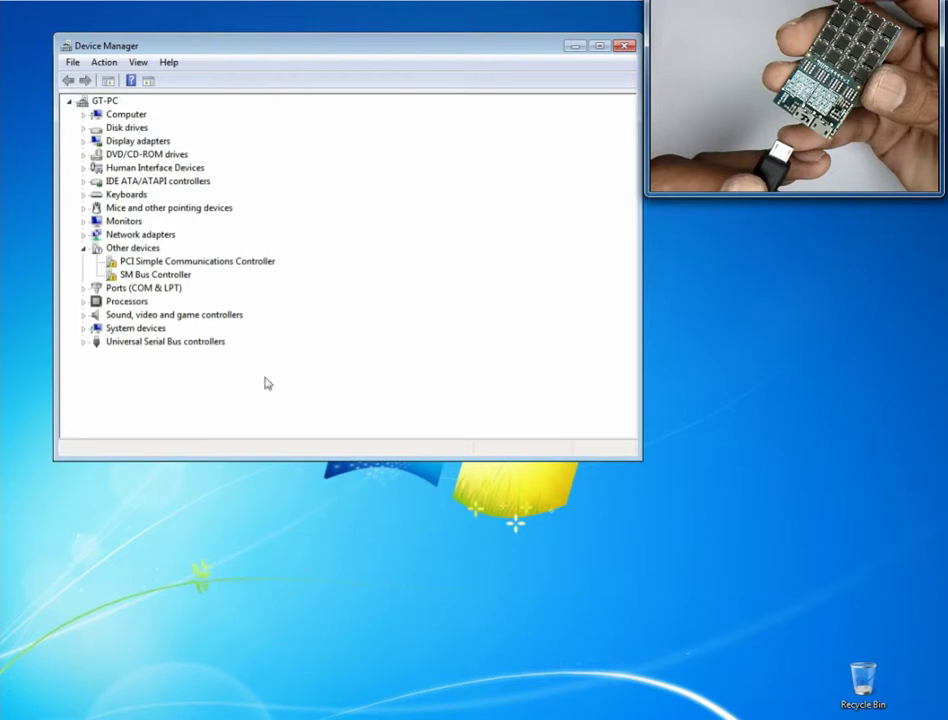
click(83, 288)
click(173, 302)
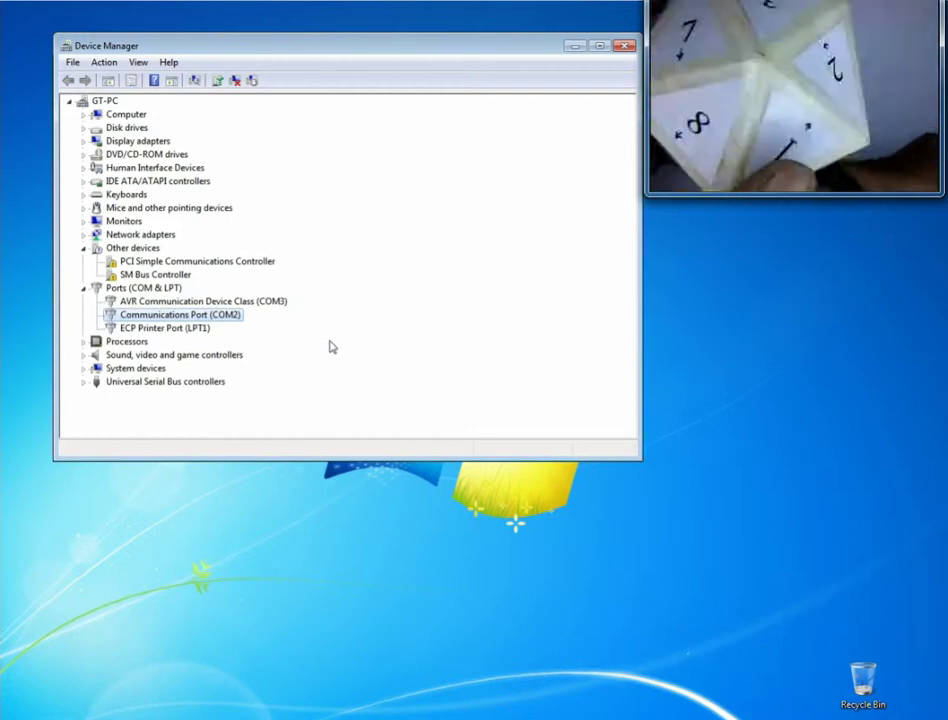
click(272, 303)
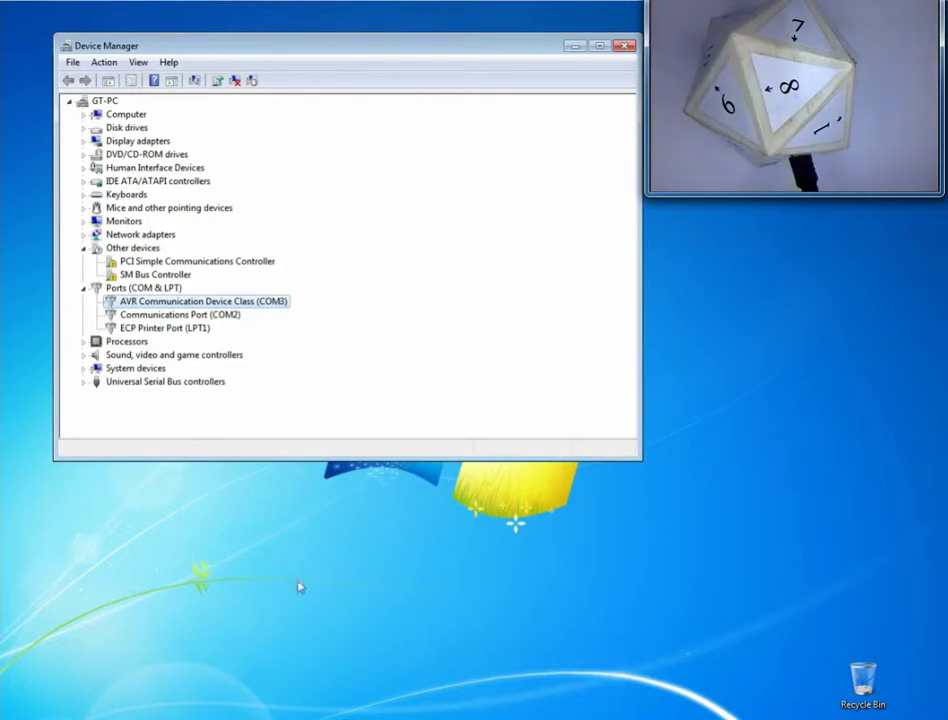
click(110, 714)
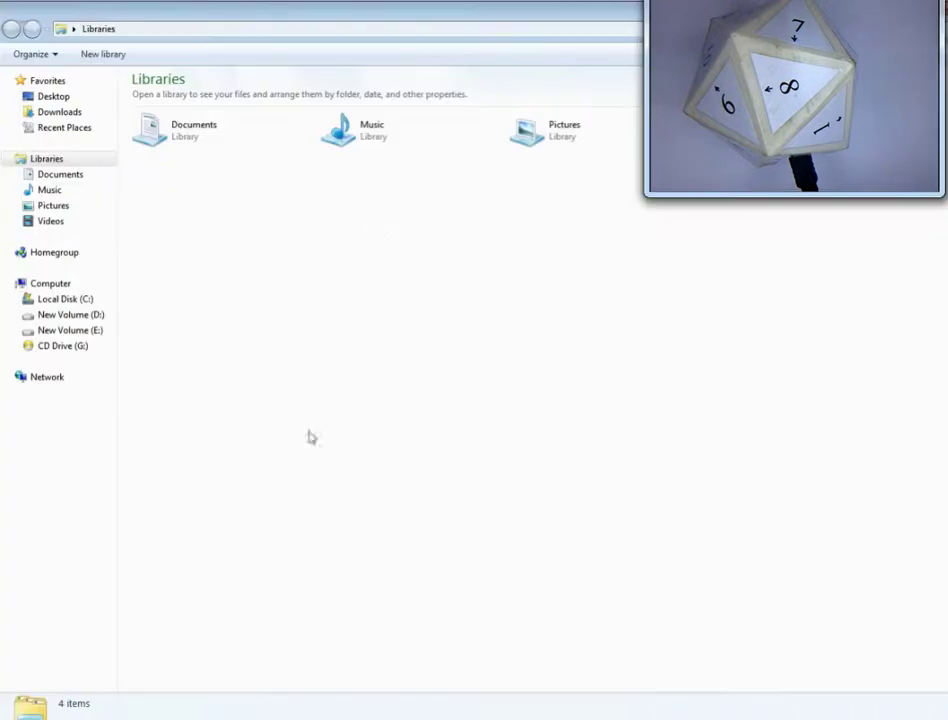
click(78, 316)
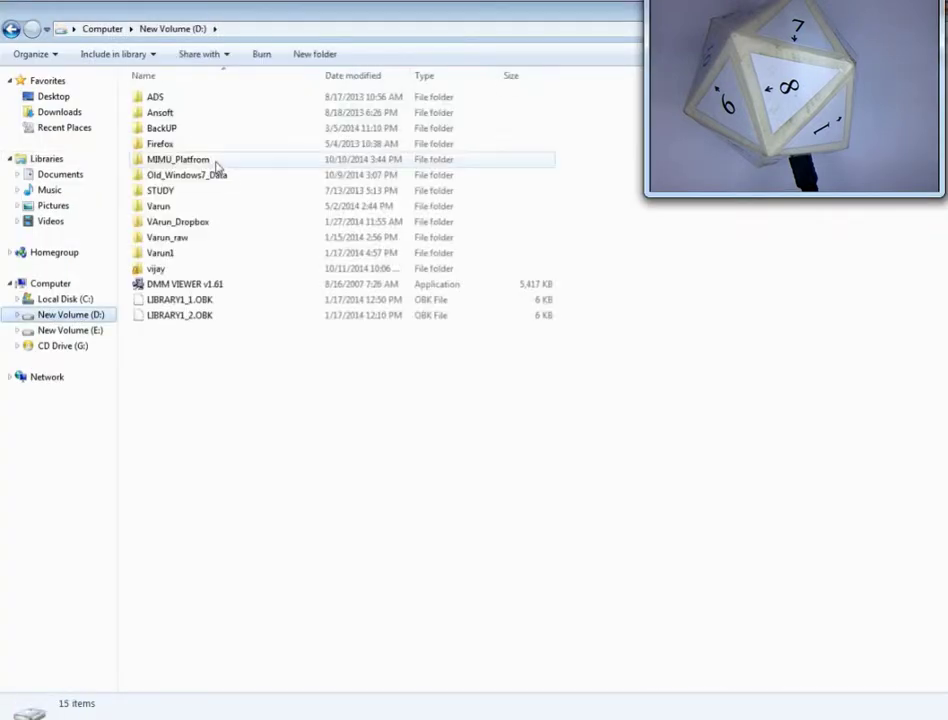
double_click(213, 161)
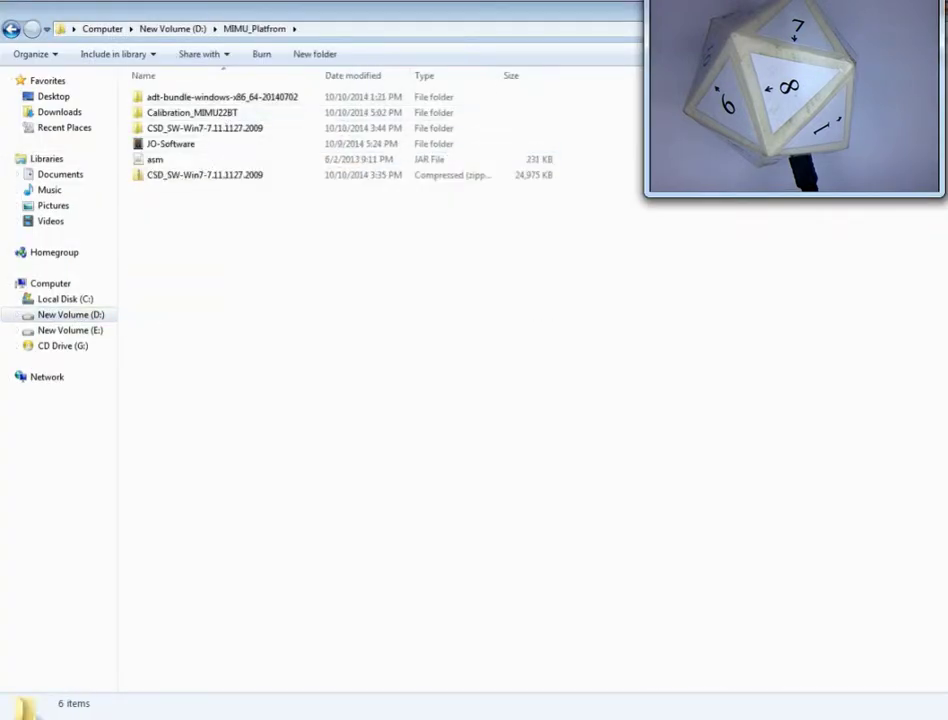
key(alt+F4)
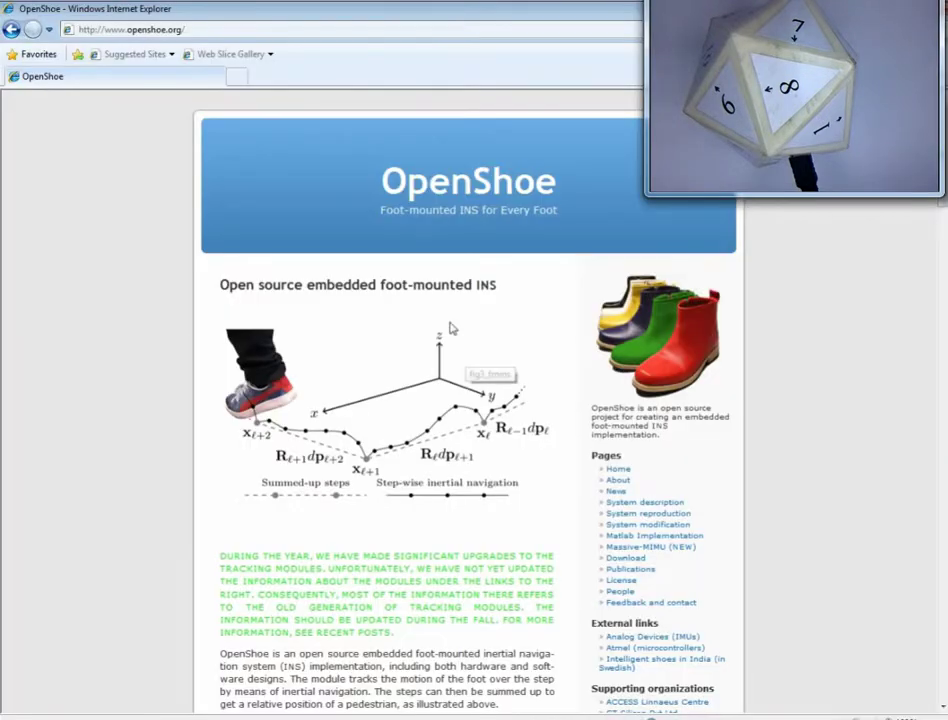
- Download the reproducible research code MIMU_calibration.zip from the openshoe.org page in the web browser and save it to the Desktop
click(145, 29)
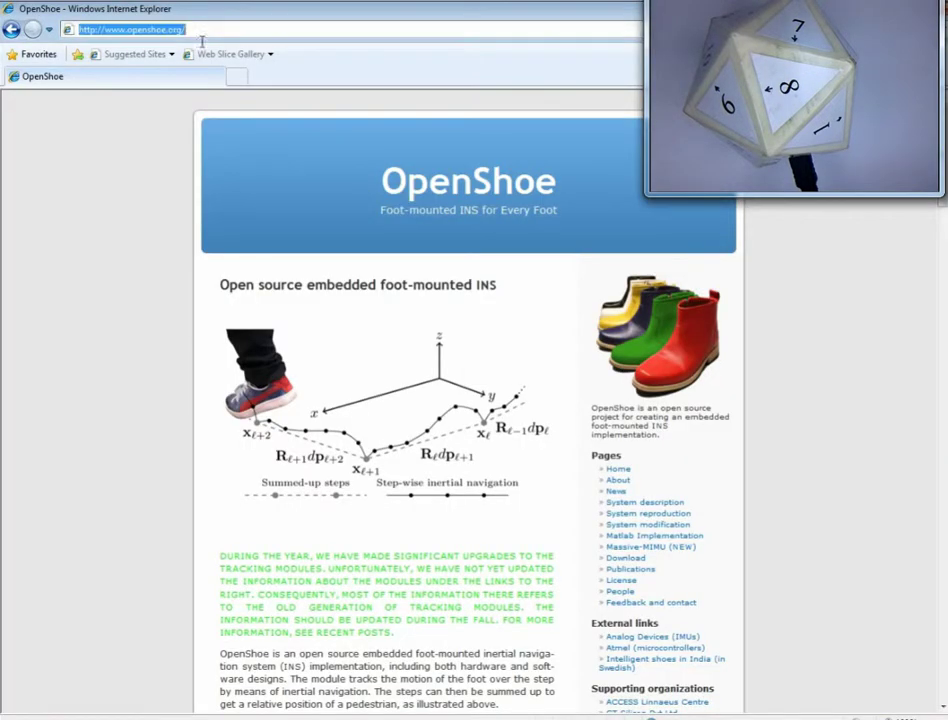
click(157, 470)
scroll(157, 470, down, 5)
scroll(157, 470, down, 12)
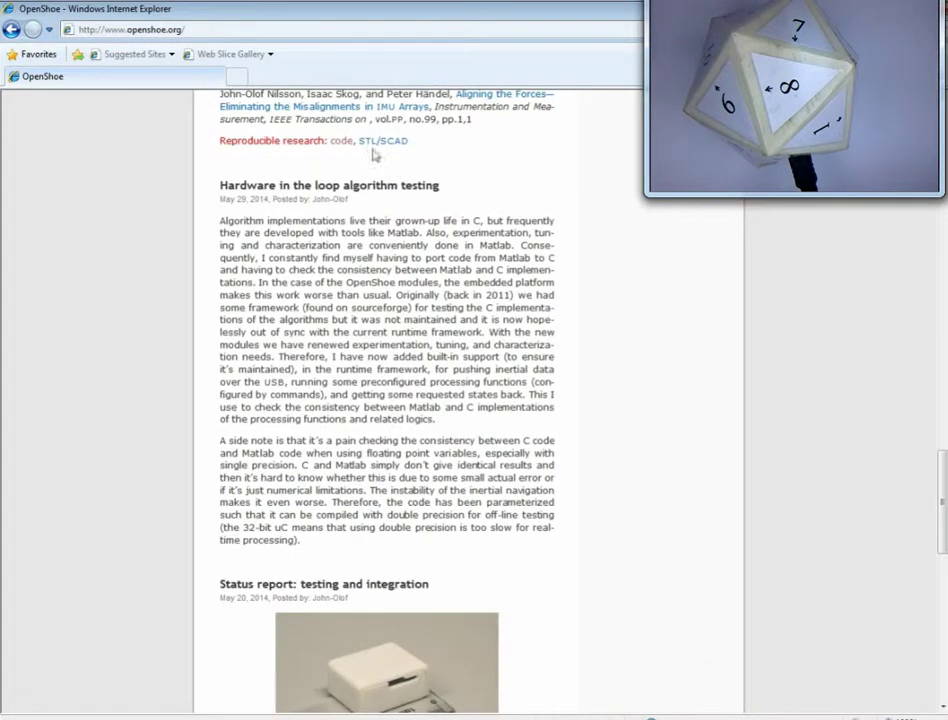
drag(220, 145, 349, 146)
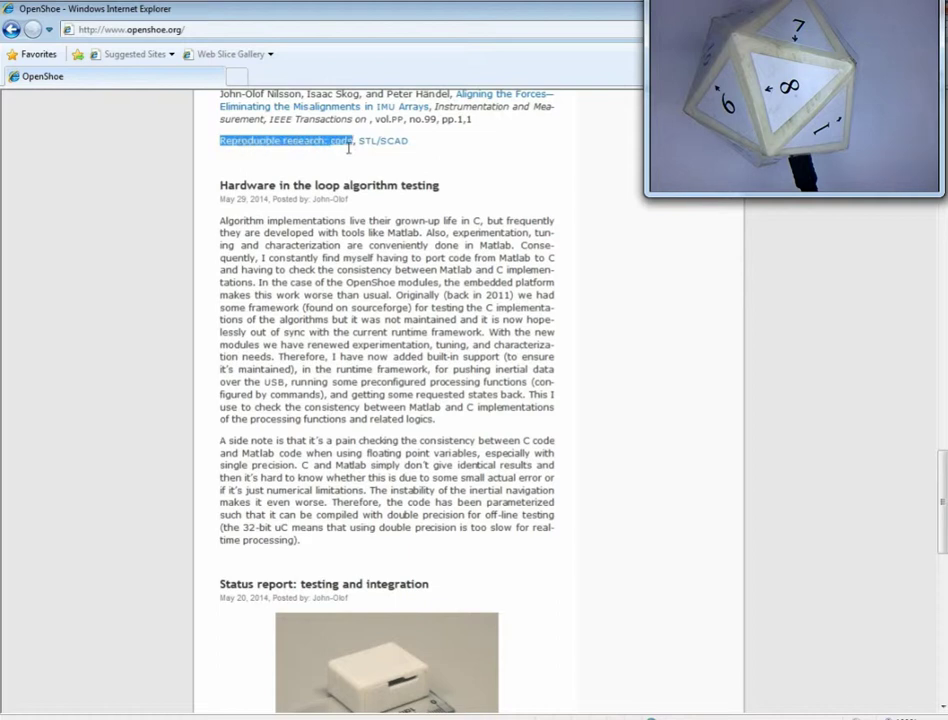
click(336, 163)
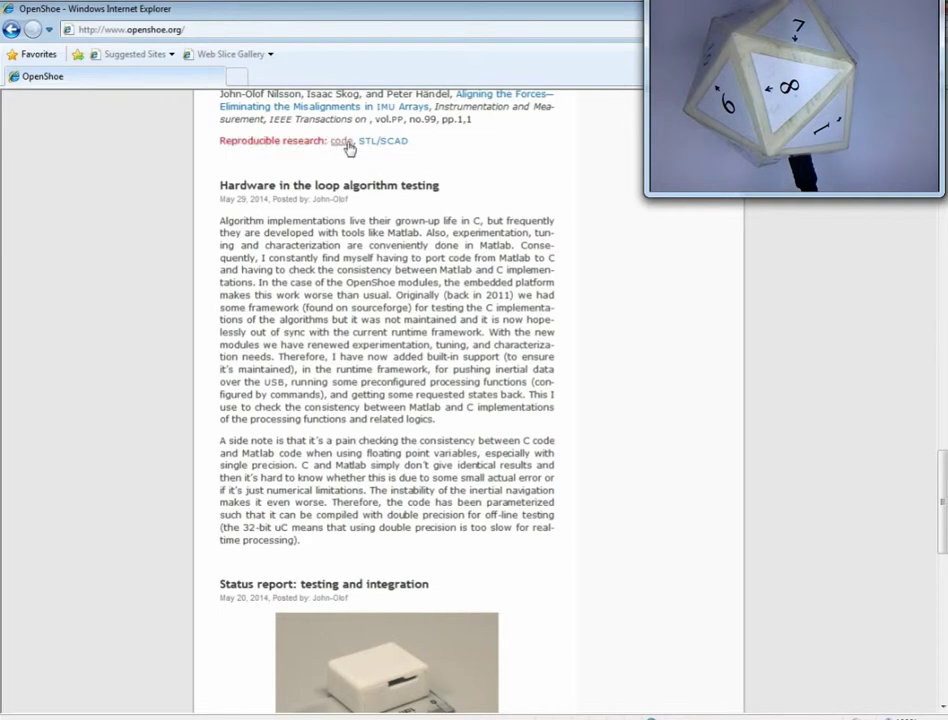
click(341, 141)
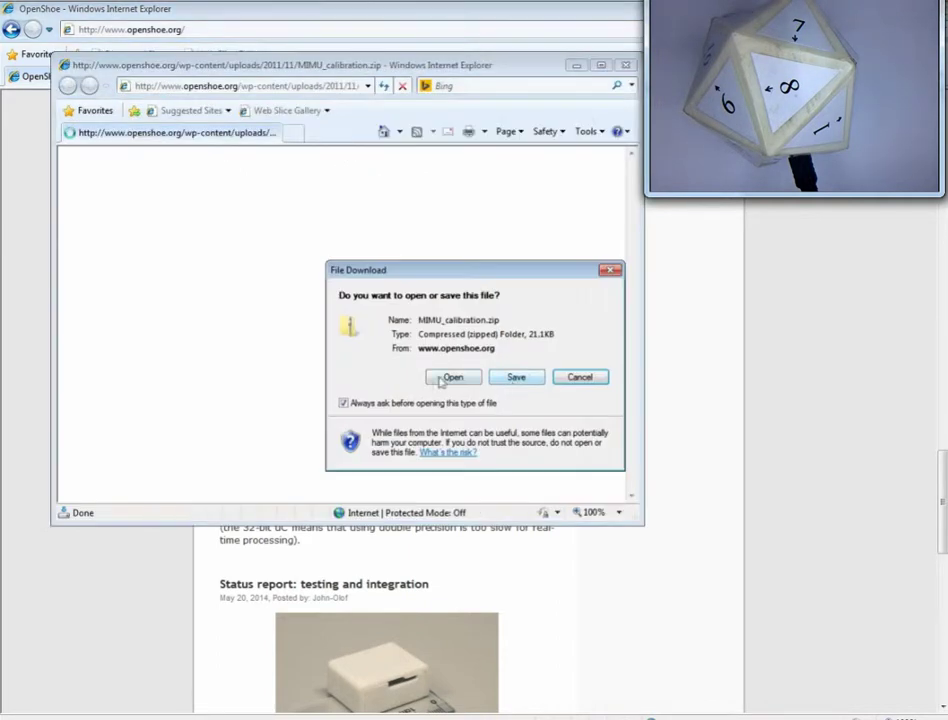
click(513, 380)
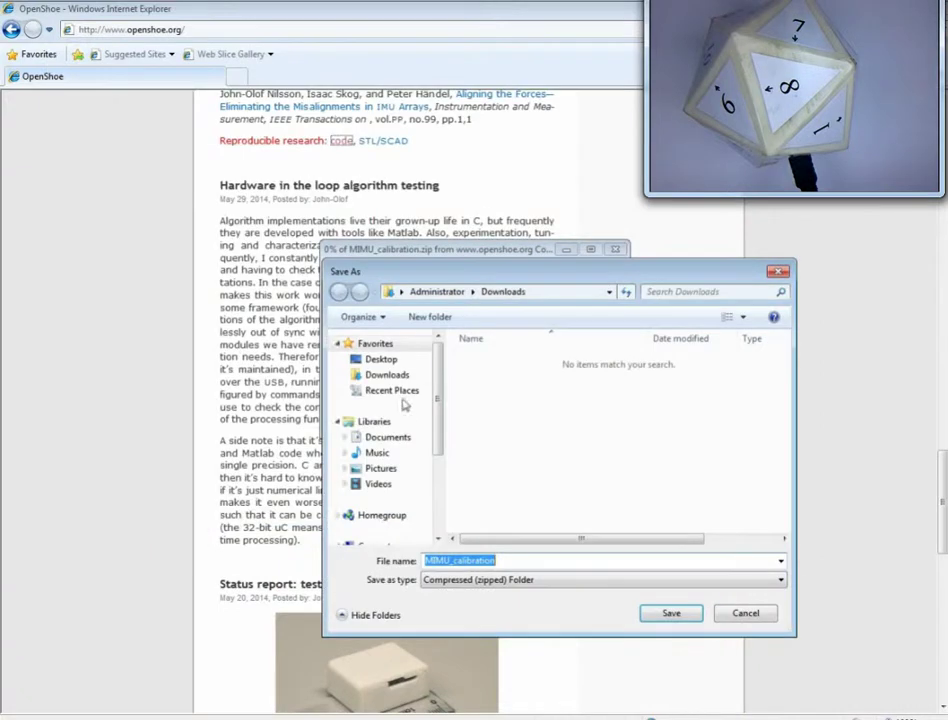
click(398, 365)
click(688, 616)
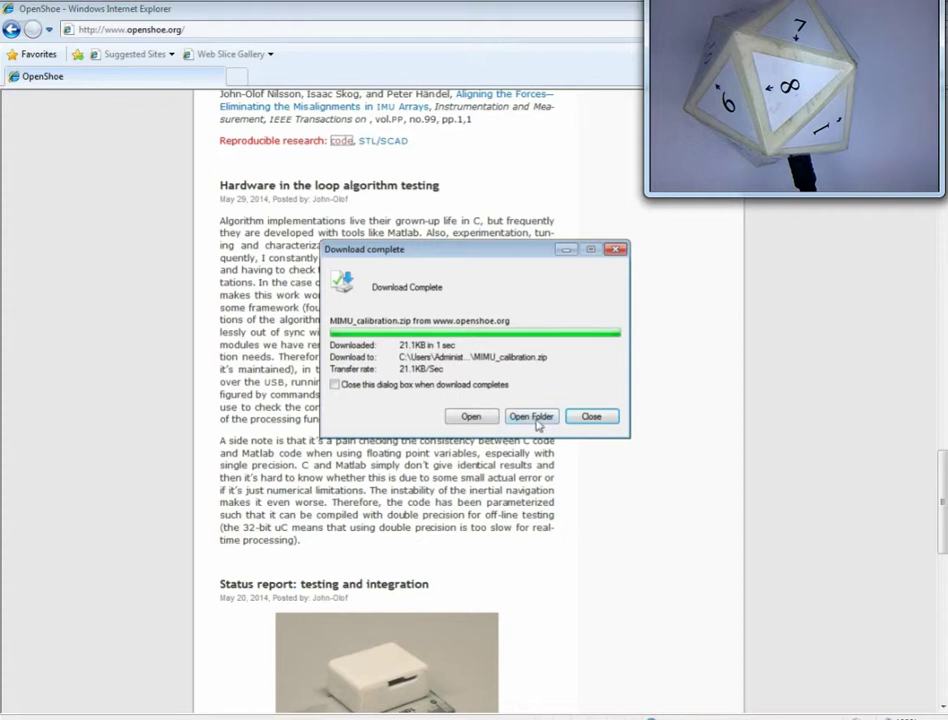
- Extract the downloaded MIMU_calibration archive on the Desktop to the proposed folder Desktop\MIMU_calibration
click(531, 417)
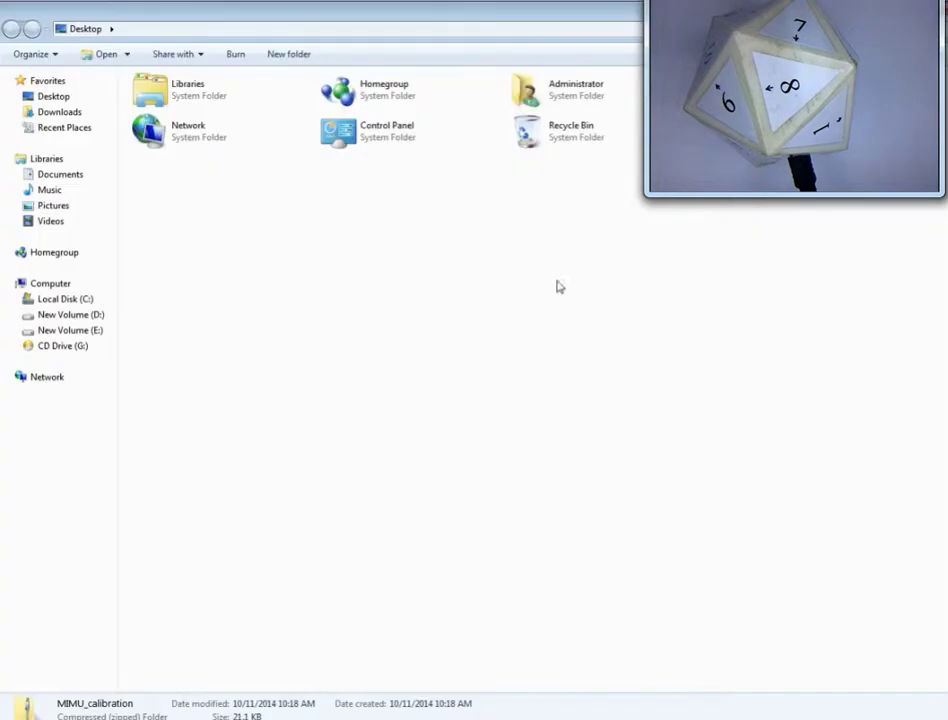
right_click(740, 125)
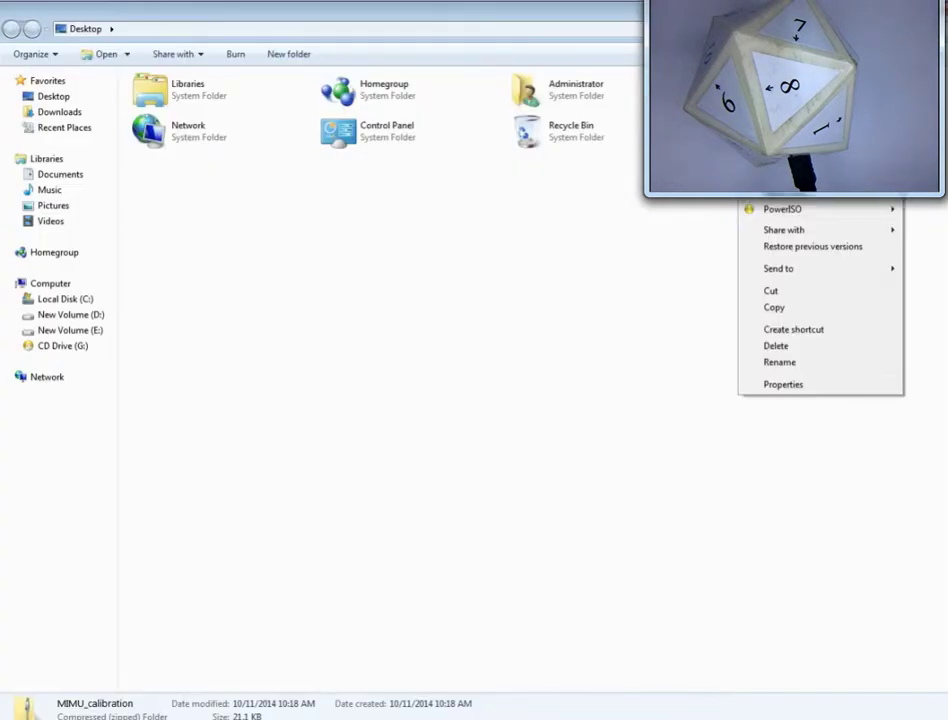
click(758, 188)
click(609, 515)
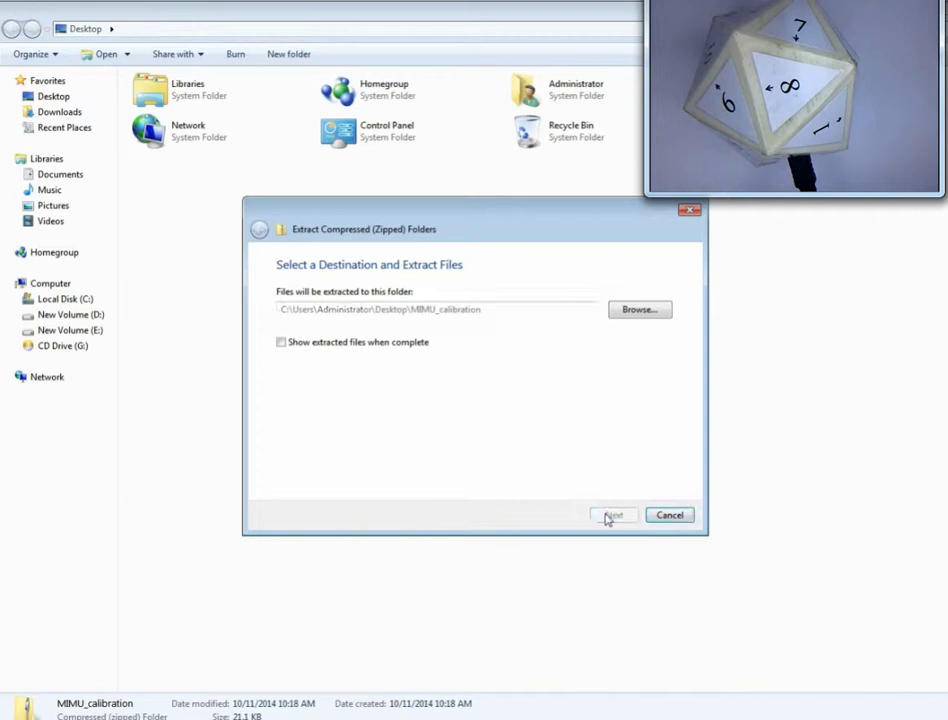
- Open the script main_MIMU_calibration from the extracted Calibration_MIMU22BT folder in the MATLAB editor
double_click(184, 174)
double_click(190, 97)
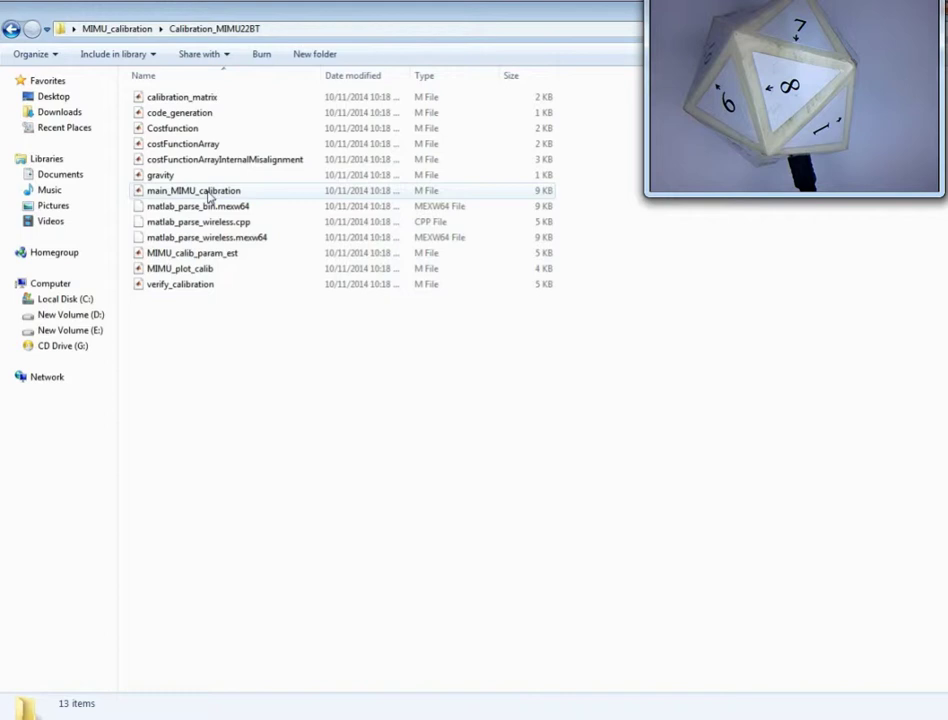
drag(188, 300, 165, 95)
click(182, 317)
click(198, 192)
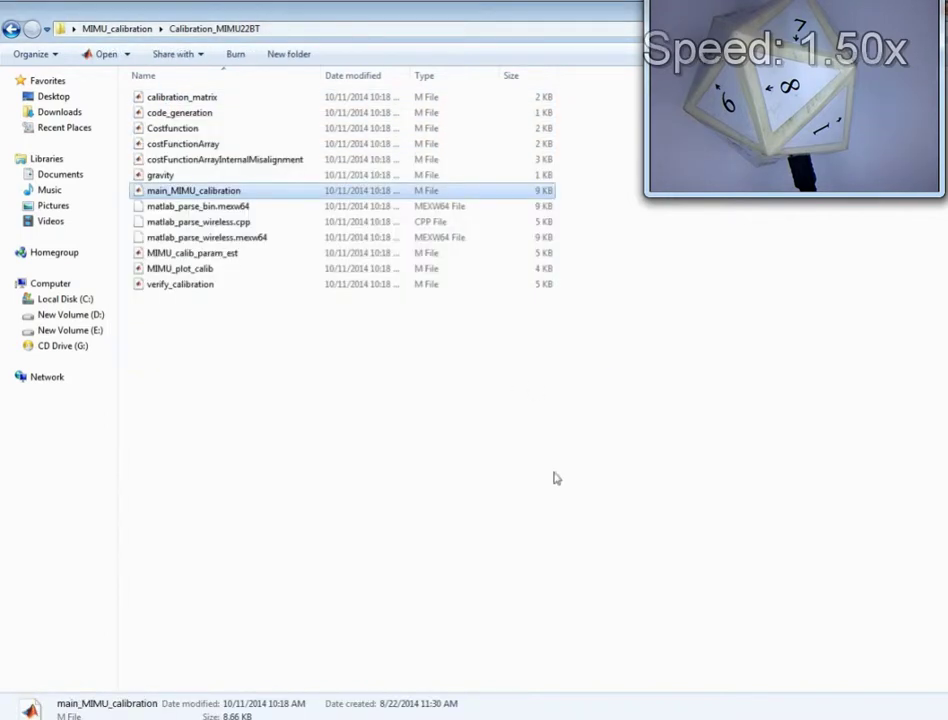
click(665, 415)
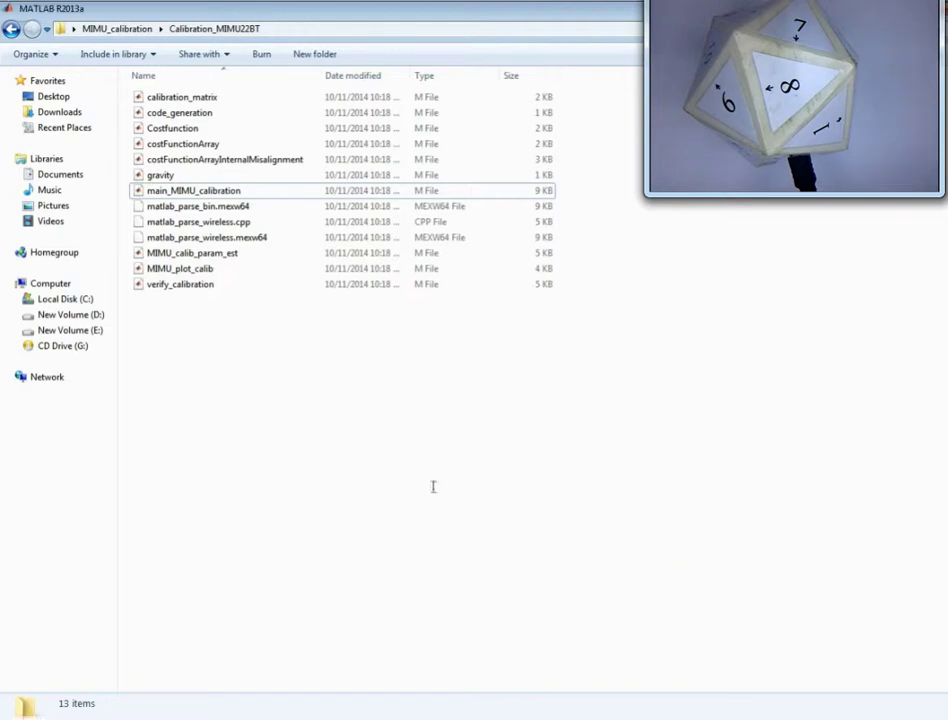
click(76, 214)
click(76, 240)
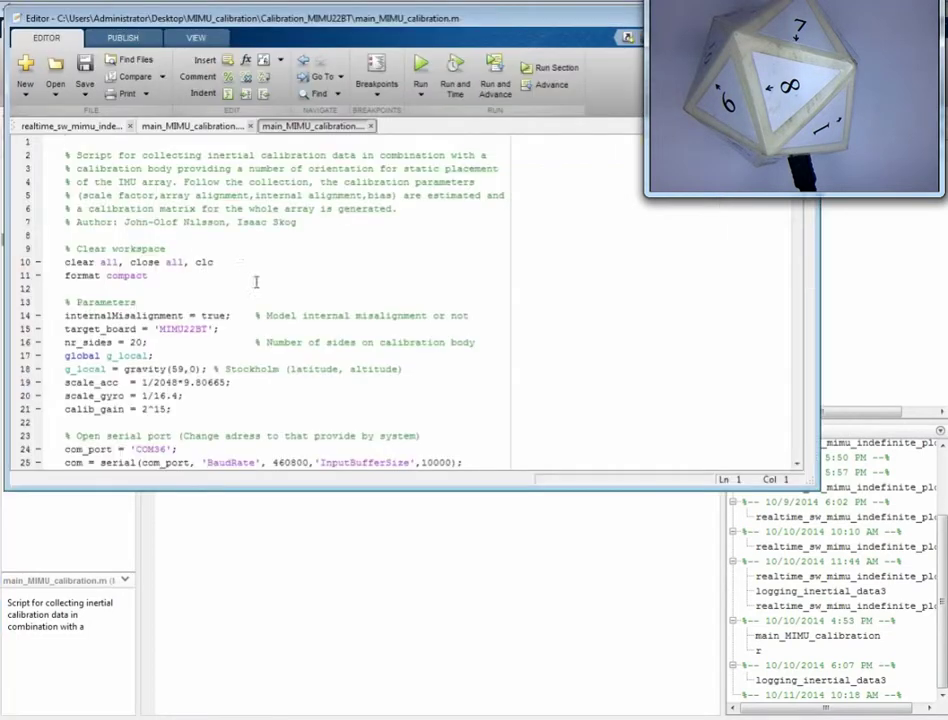
- Set target_board to 'MIMU4444' and com_port to 'COM3' in the calibration script and save it
click(145, 262)
click(205, 329)
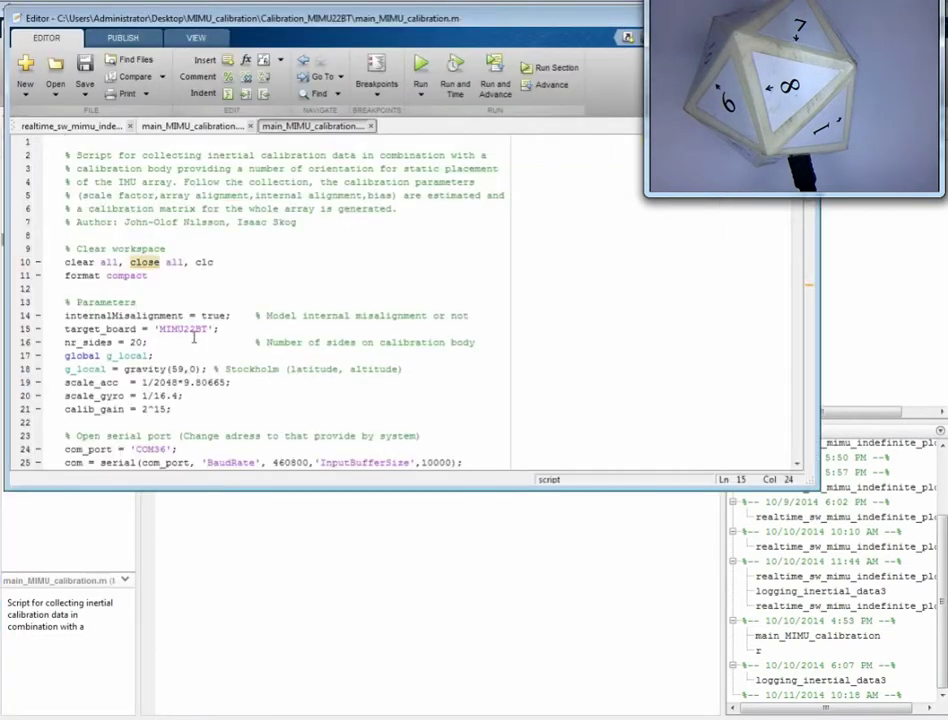
drag(183, 329, 207, 329)
text(4444)
click(168, 450)
key(Right)
key(BackSpace)
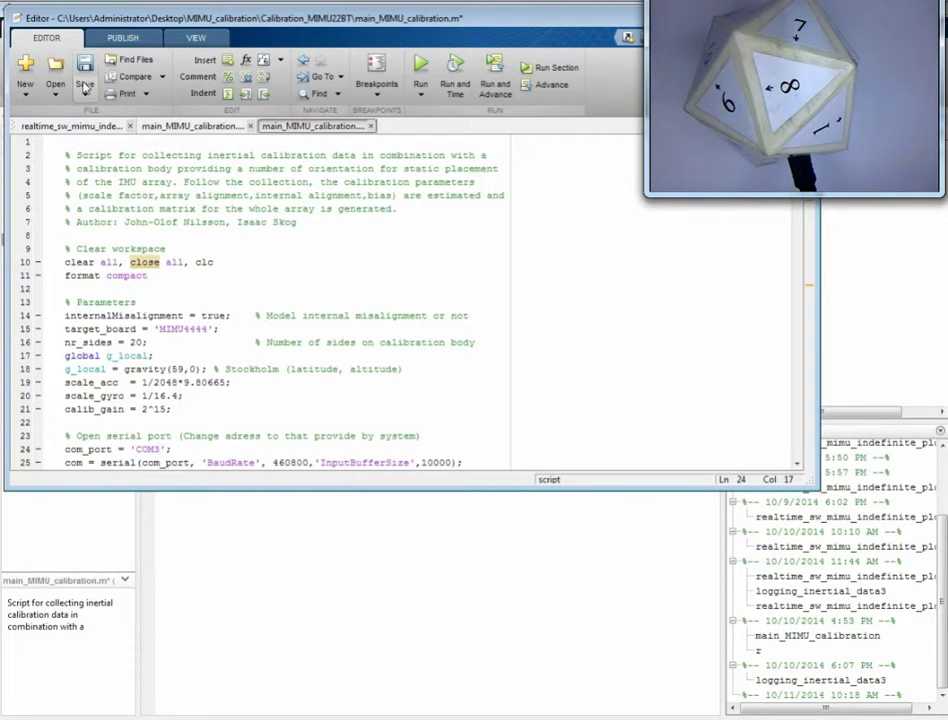
key(ctrl+s)
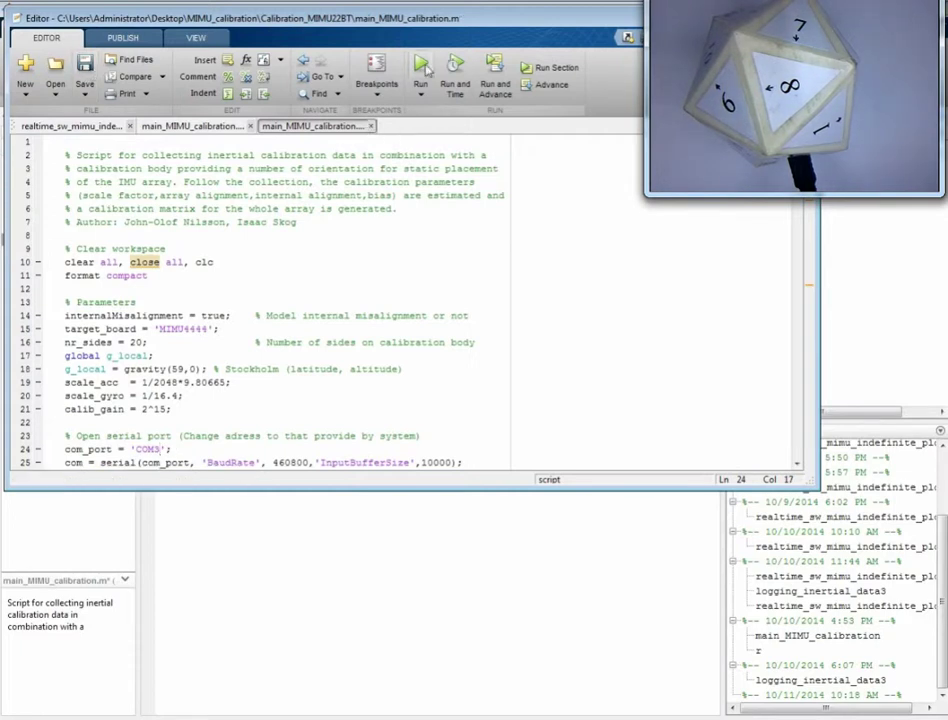
- Run the calibration script and record the sensor data set with side 1 of the calibration body facing up
click(425, 68)
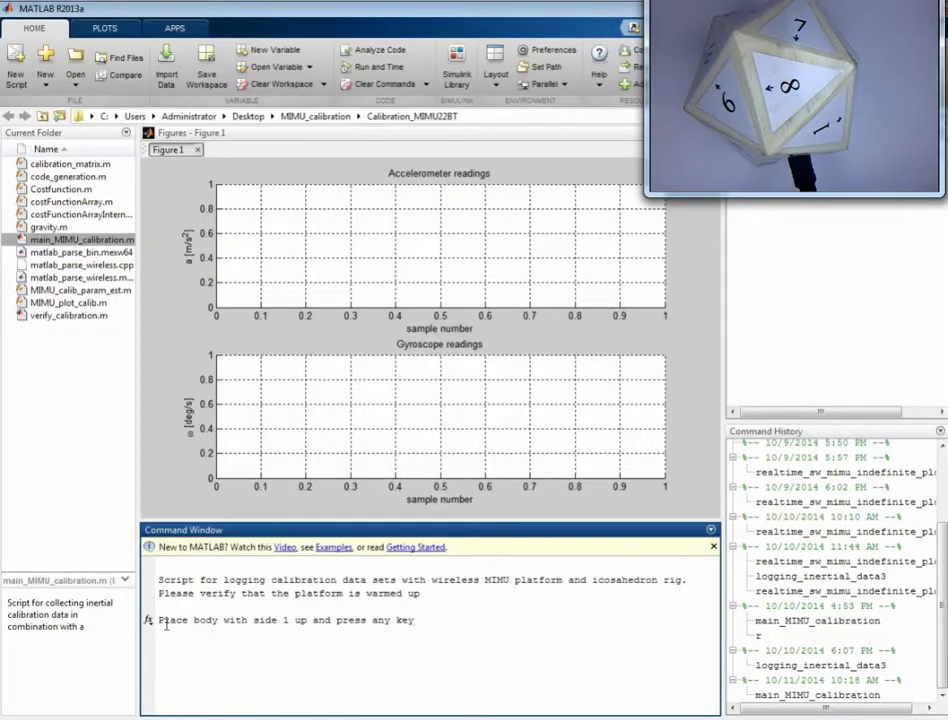
drag(160, 622, 414, 628)
click(432, 627)
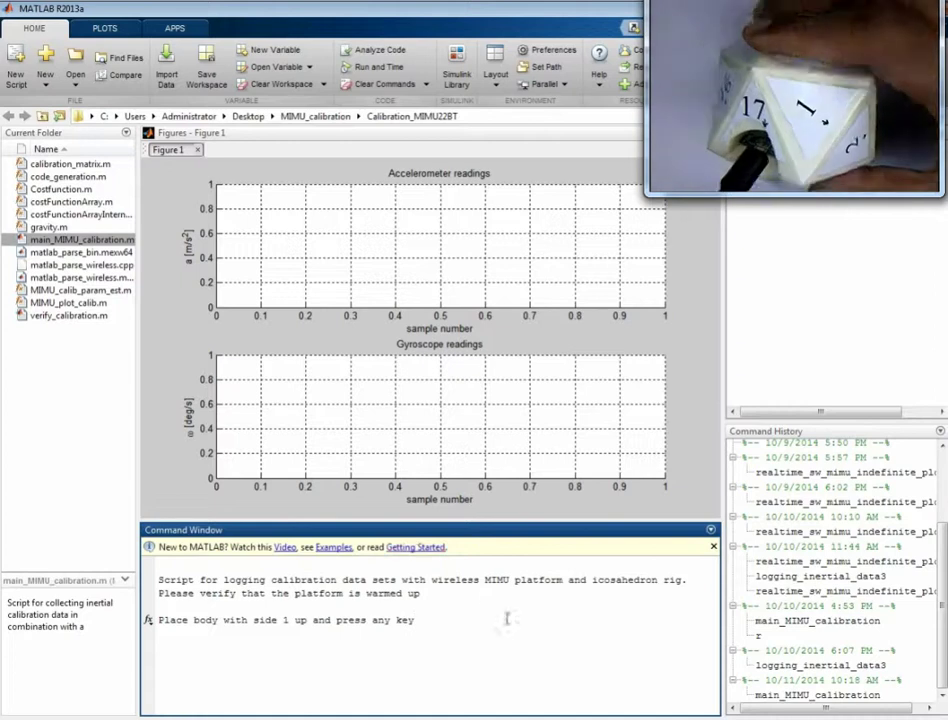
key(Return)
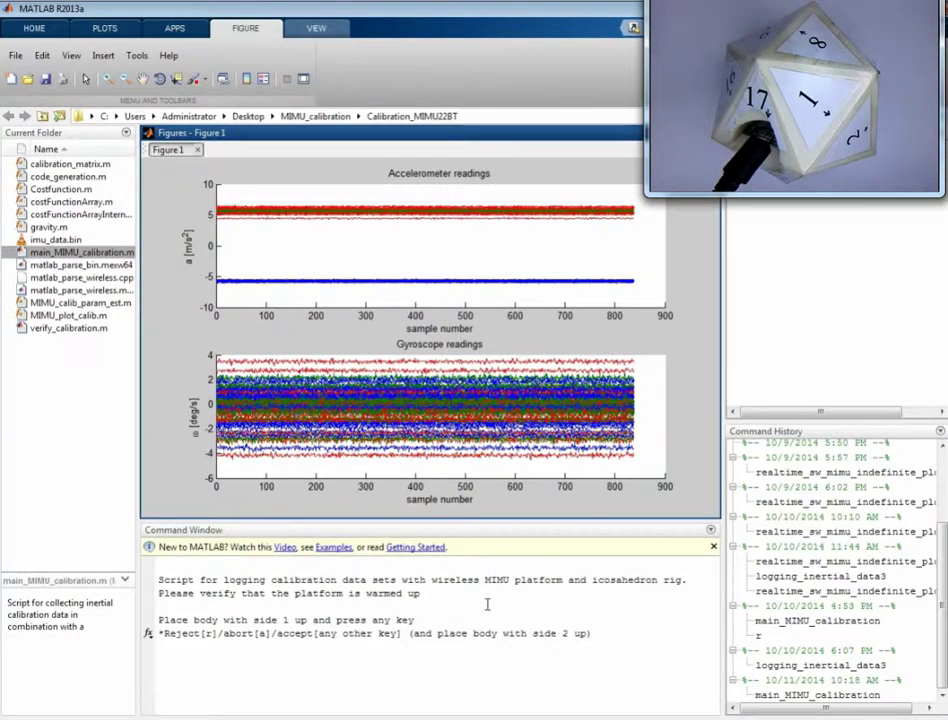
- Accept the side 1 data set and record the readings with side 2 of the body facing up
drag(160, 636, 600, 636)
click(568, 651)
drag(533, 634, 590, 638)
click(583, 633)
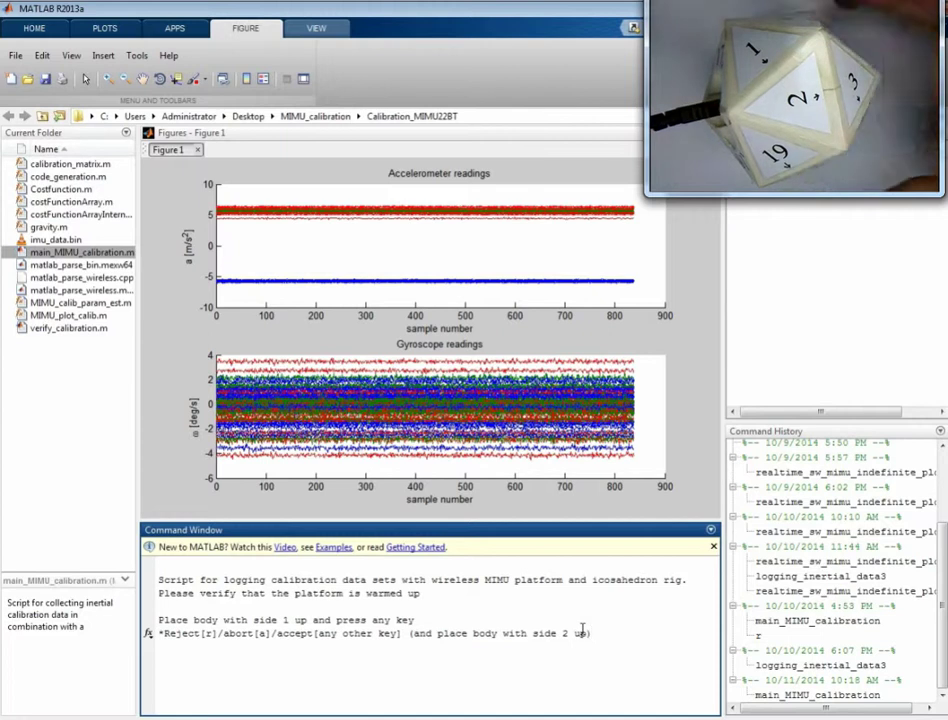
key(Return)
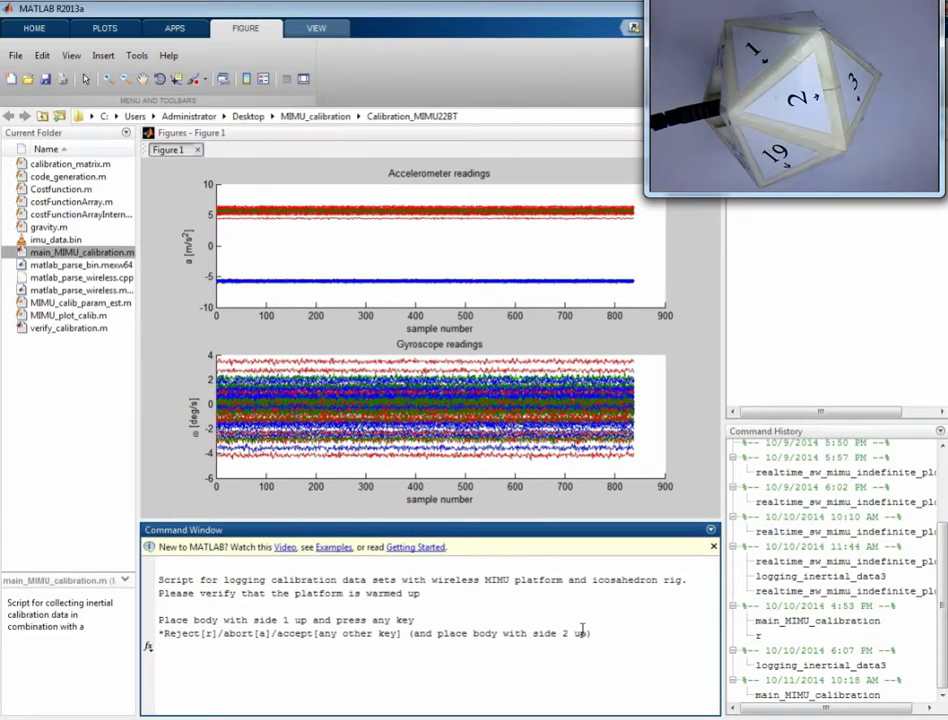
- Accept the side 2 data set and record the readings with side 3 of the body facing up
double_click(539, 650)
click(600, 652)
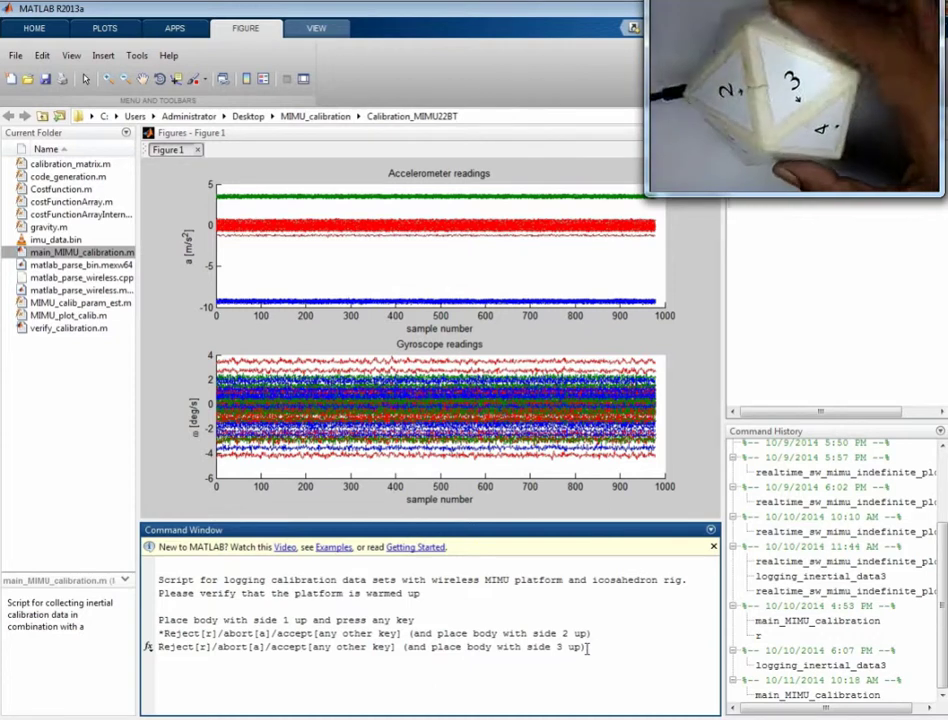
key(Return)
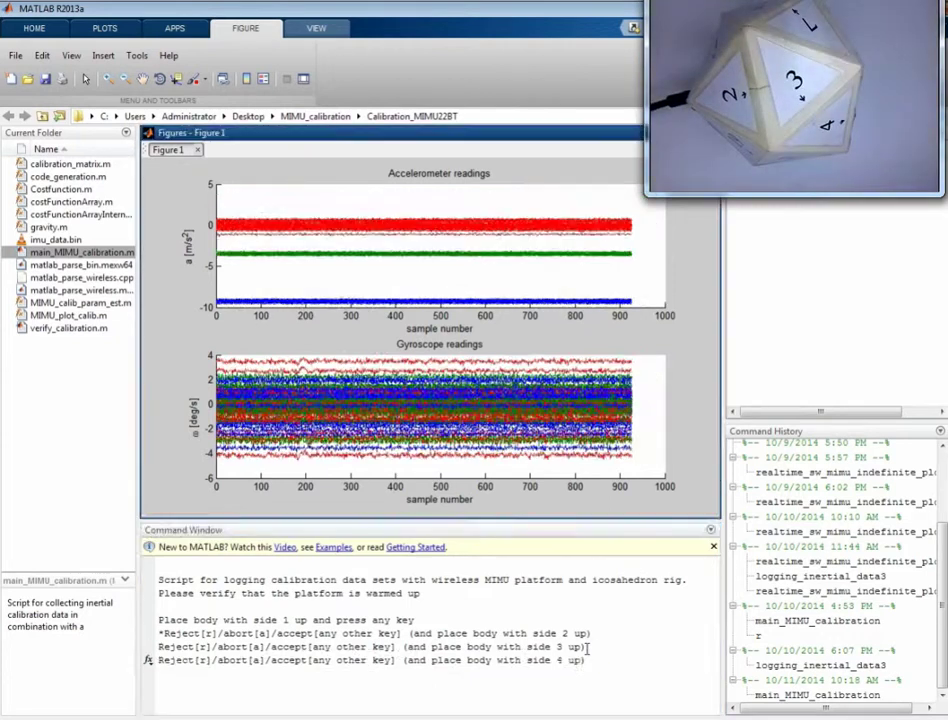
click(551, 670)
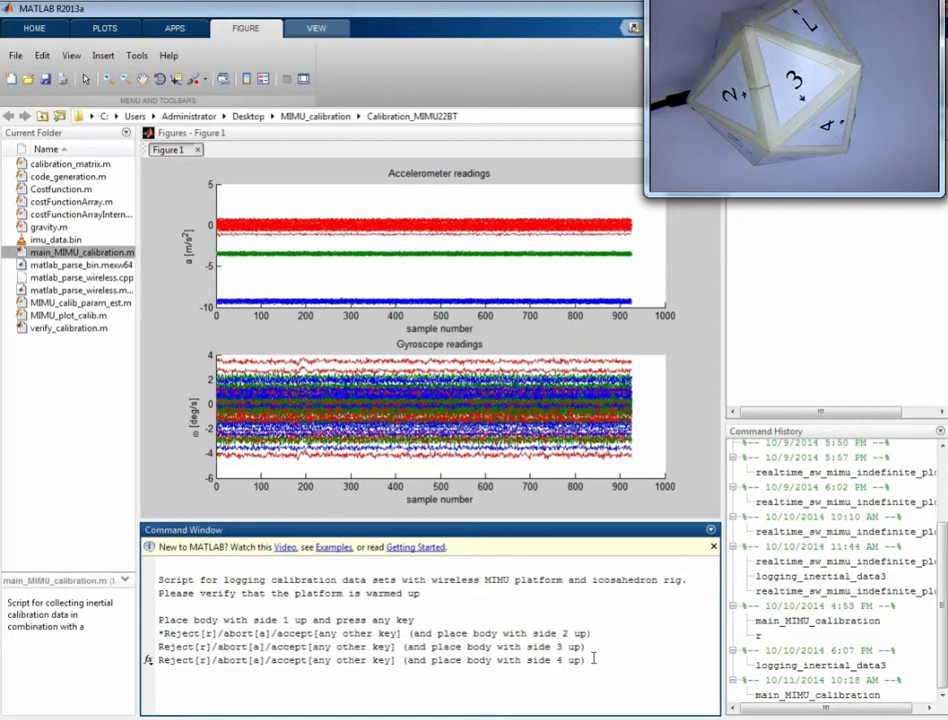